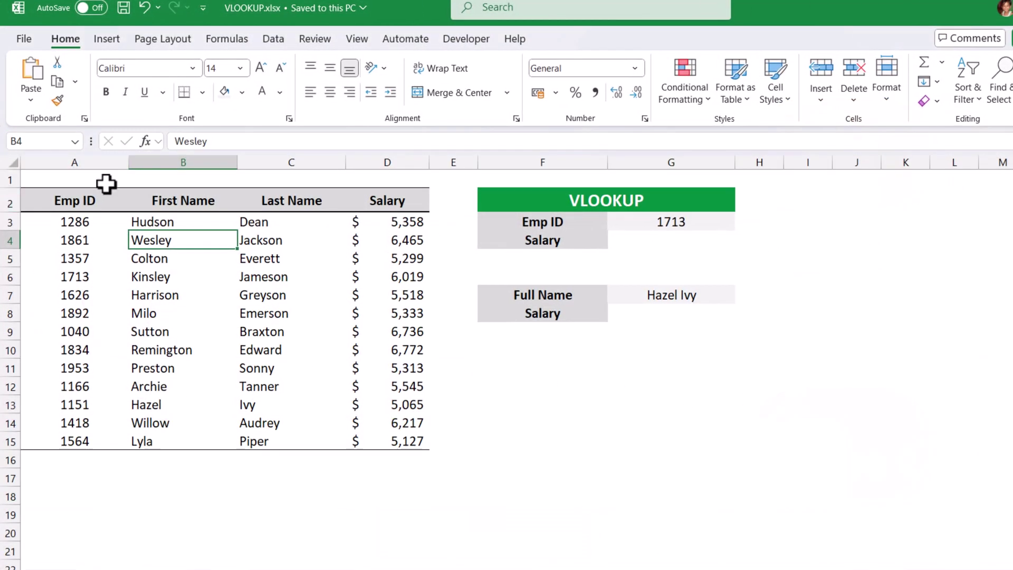
Step: Identify Emp ID 1713 in G3 and select G4 to hold its salary lookup
{"action": "left_click", "coordinate": [74, 199]}
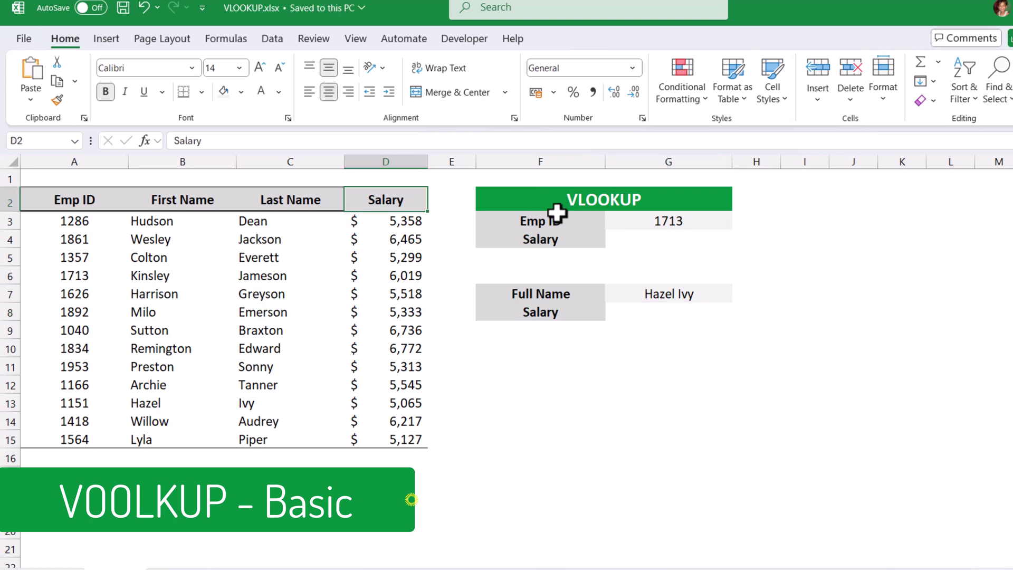
{"action": "left_click", "coordinate": [554, 221]}
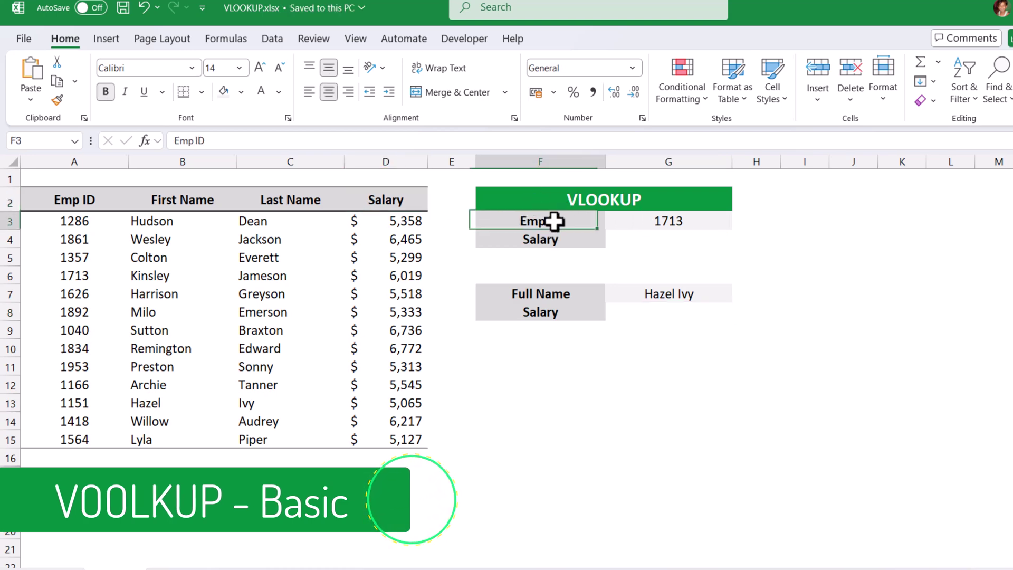
{"action": "left_click", "coordinate": [651, 220]}
{"action": "left_click", "coordinate": [645, 242]}
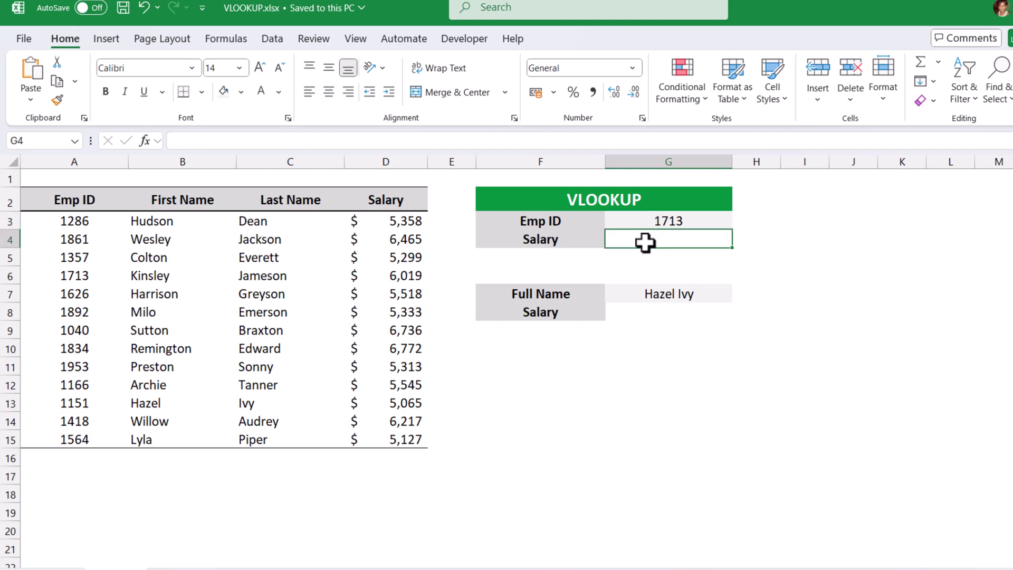
Step: Enter =VLOOKUP(G3,$A$3:$D$15,4,0) in G4 so it returns salary 6019
{"action": "type", "text": "=vlo"}
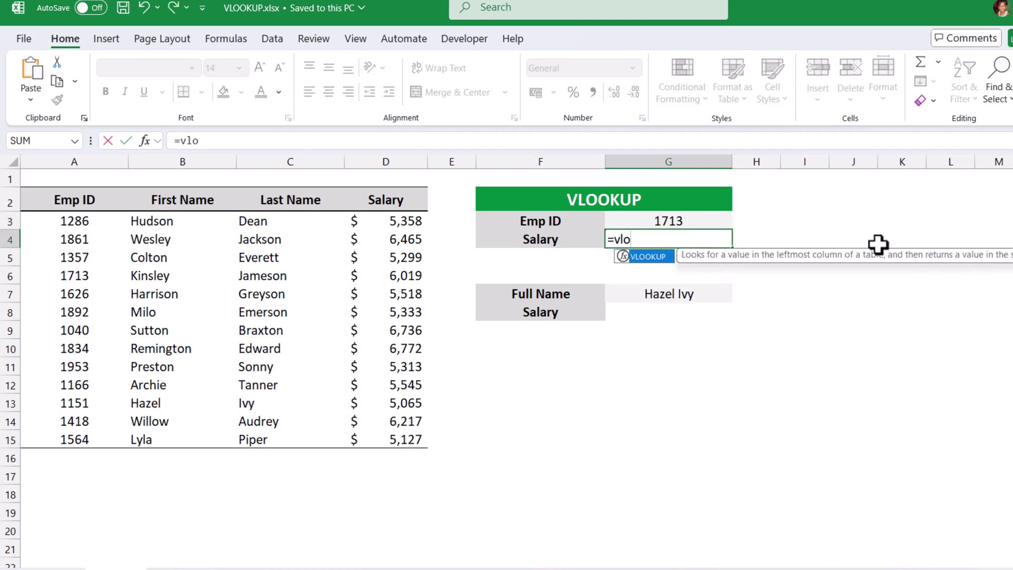
{"action": "key", "text": "Tab"}
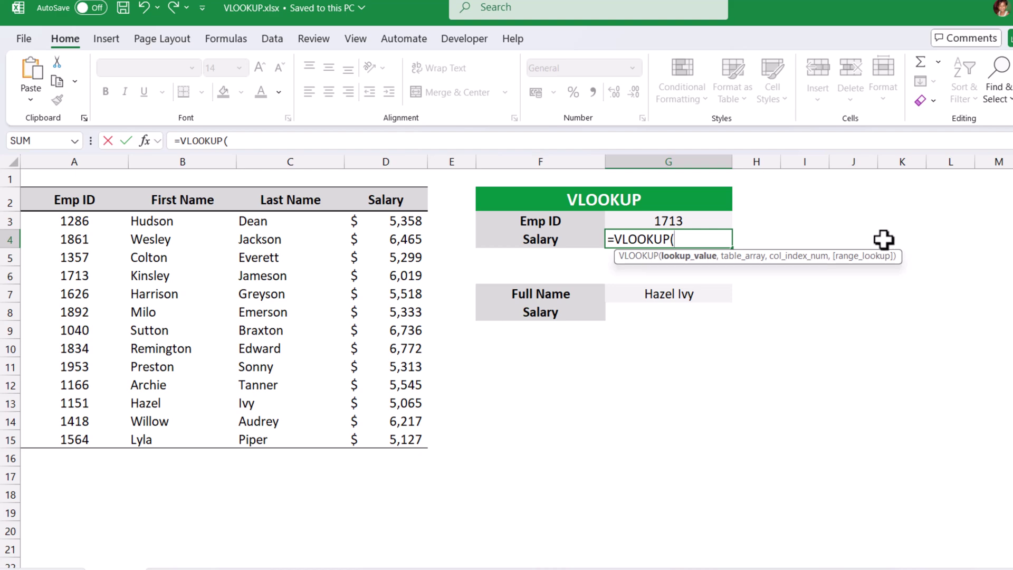
{"action": "left_click", "coordinate": [671, 220]}
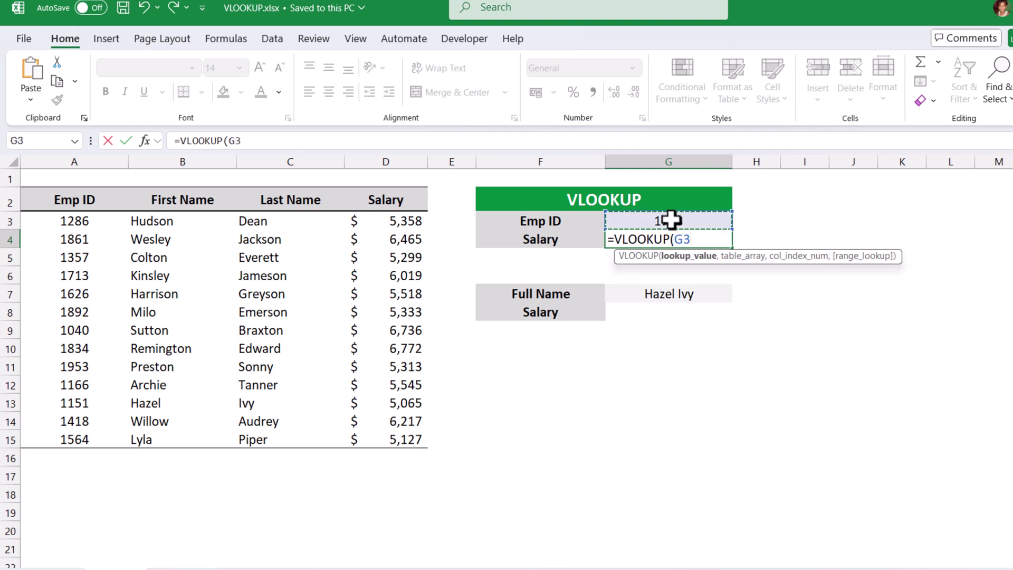
{"action": "type", "text": ","}
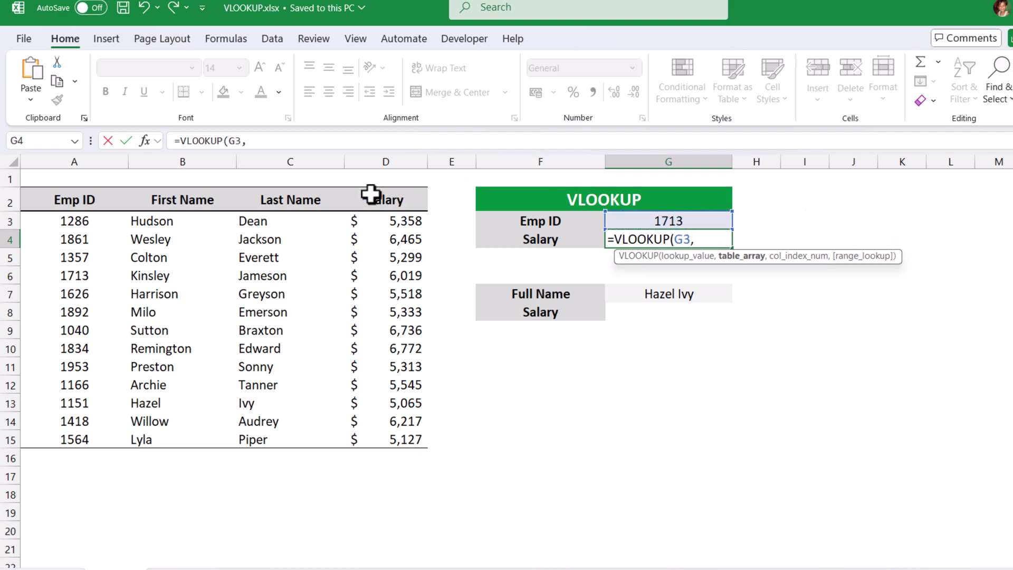
{"action": "left_click_drag", "start_coordinate": [53, 222], "coordinate": [402, 441]}
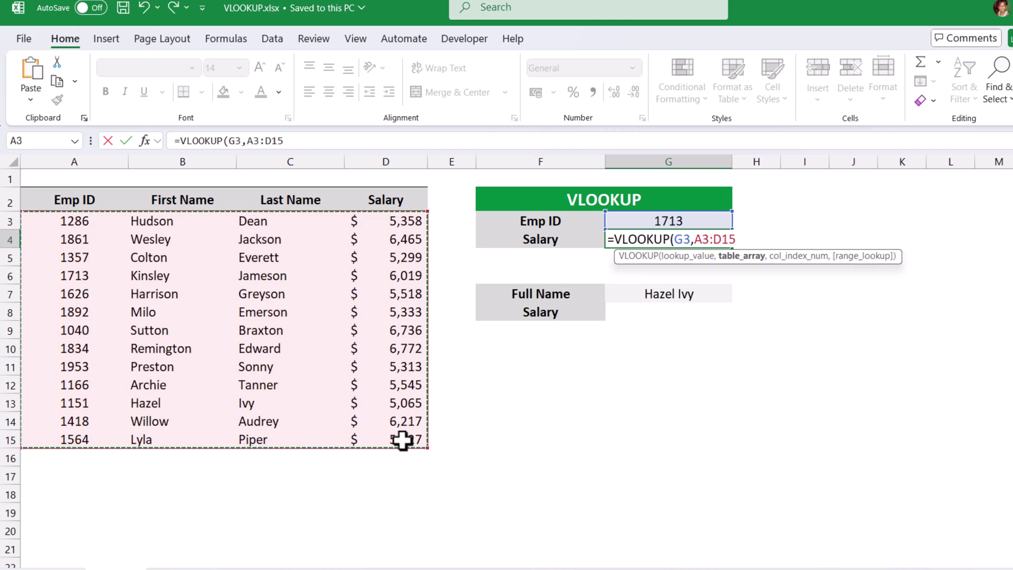
{"action": "key", "text": "F4"}
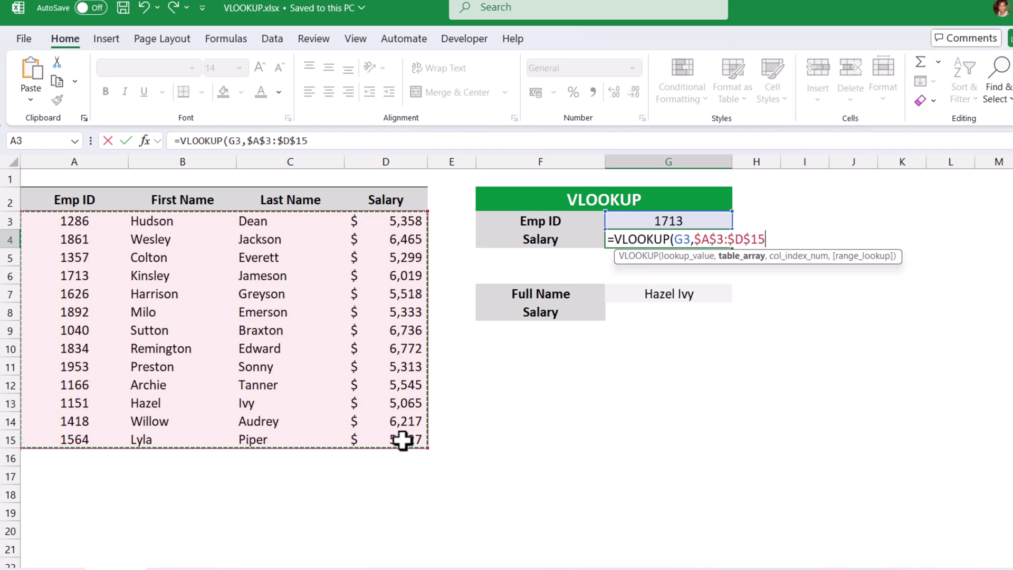
{"action": "type", "text": ","}
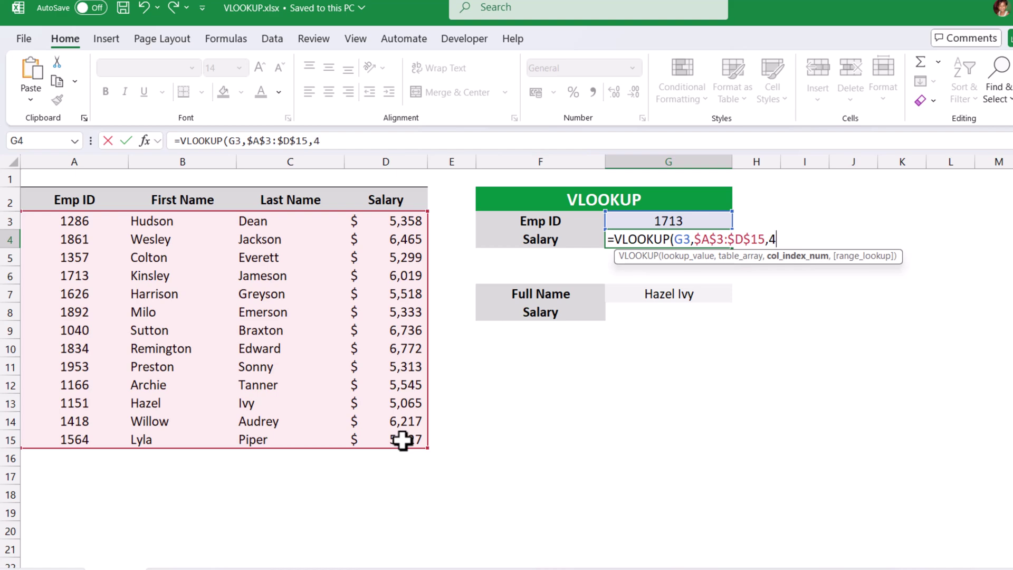
{"action": "type", "text": "4,0)"}
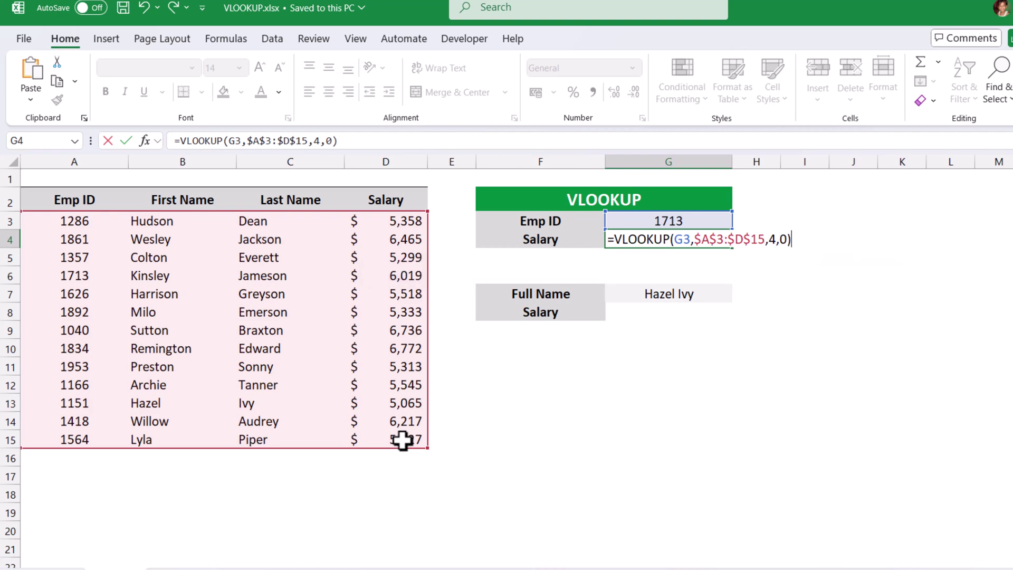
{"action": "key", "text": "Return"}
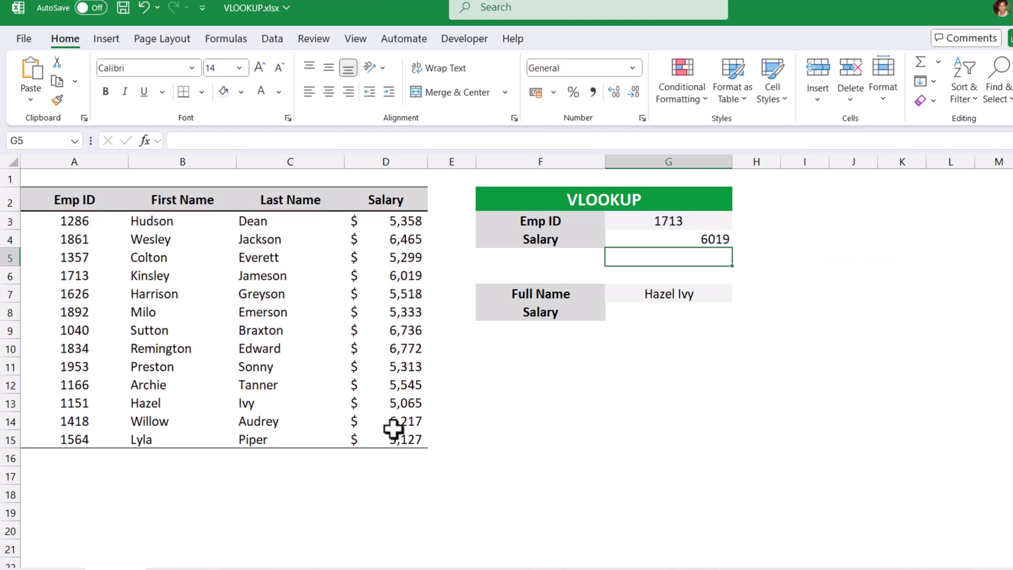
Step: Format G4 and G8 as English (United States) Accounting with no decimal places
{"action": "left_click", "coordinate": [690, 239]}
{"action": "left_click", "coordinate": [681, 310], "text": "ctrl"}
{"action": "left_click", "coordinate": [554, 92]}
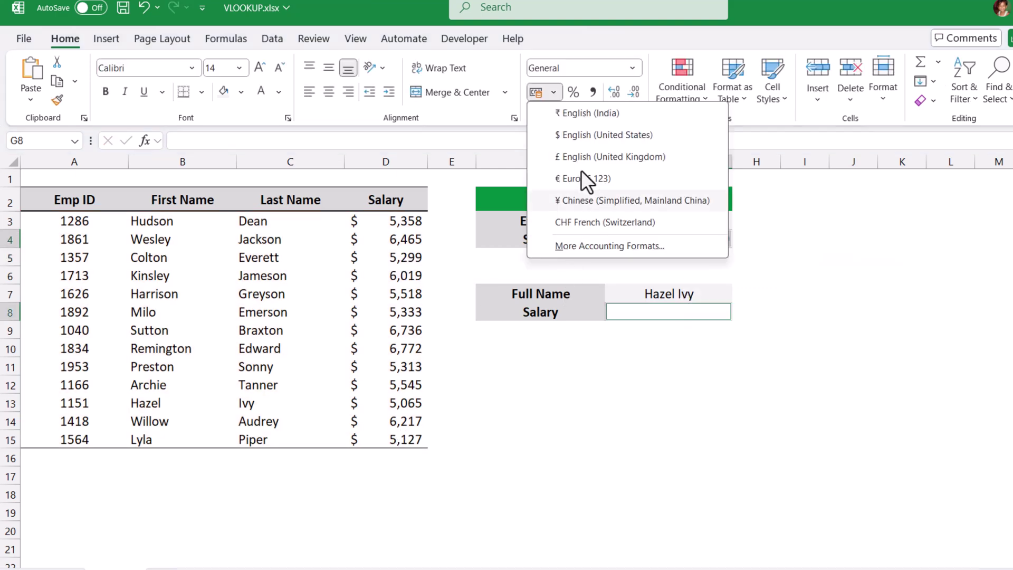
{"action": "left_click", "coordinate": [588, 134]}
{"action": "double_click", "coordinate": [637, 95]}
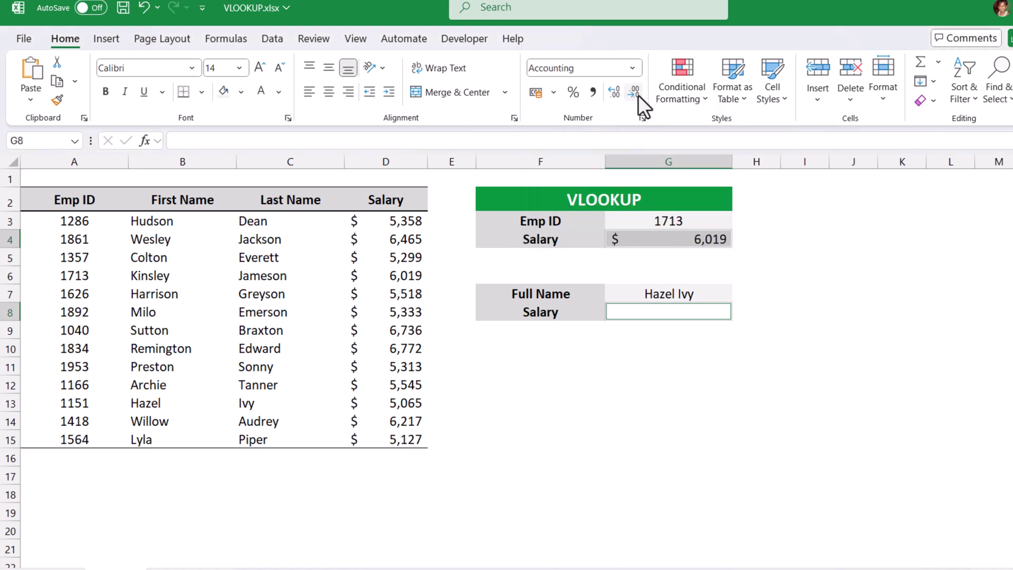
{"action": "left_click", "coordinate": [785, 292]}
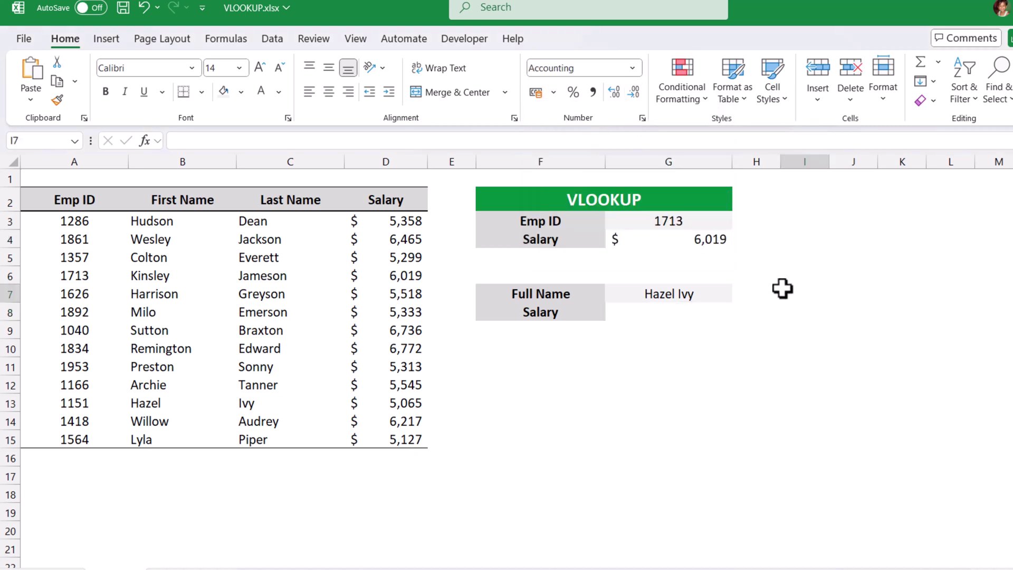
Step: Check $ 6,019 against Emp ID 1713's table row and note the empty name-lookup Salary cell
{"action": "left_click", "coordinate": [638, 238]}
{"action": "left_click", "coordinate": [666, 220]}
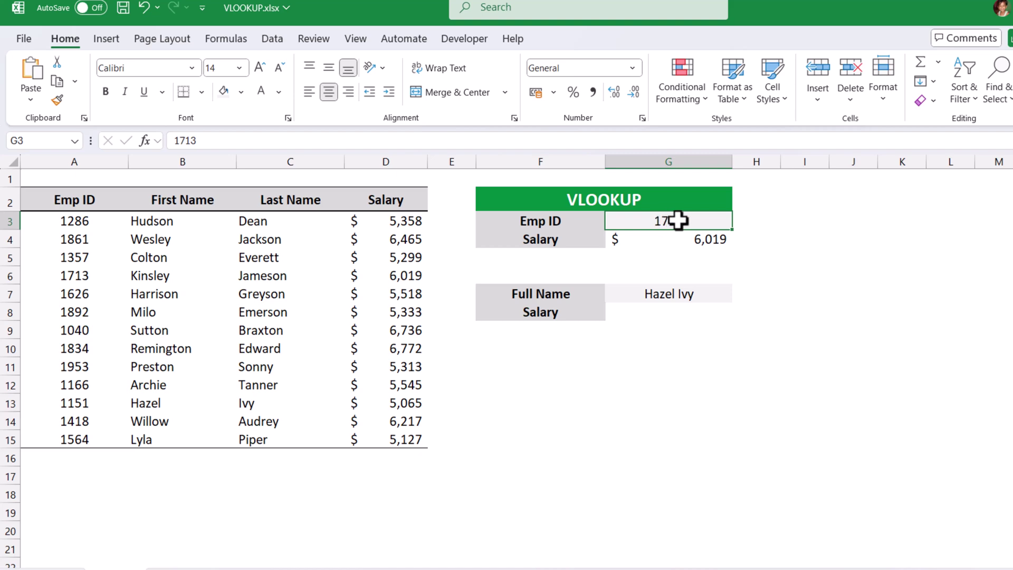
{"action": "left_click", "coordinate": [84, 277]}
{"action": "left_click_drag", "start_coordinate": [84, 278], "coordinate": [402, 275]}
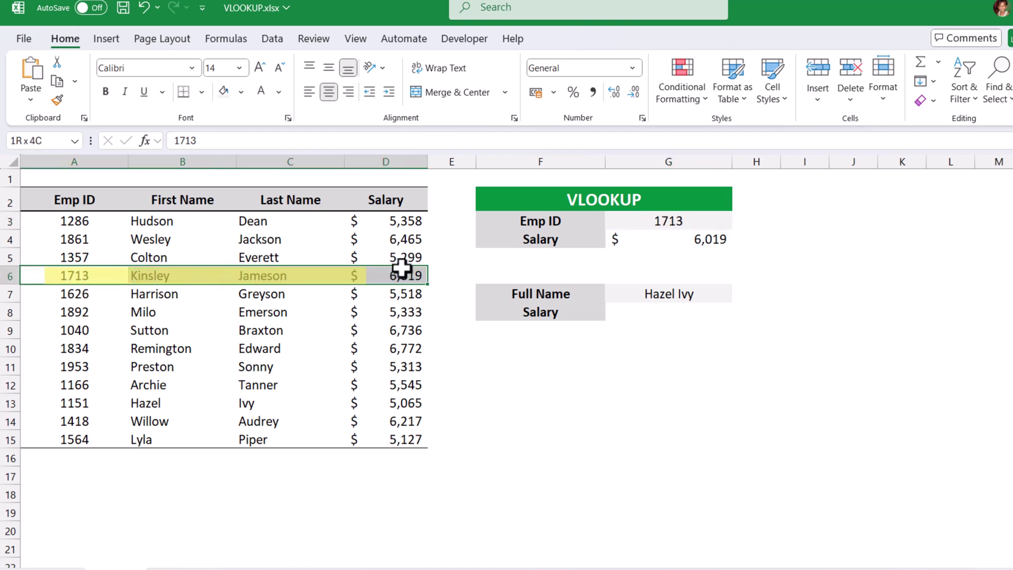
{"action": "left_click", "coordinate": [656, 312]}
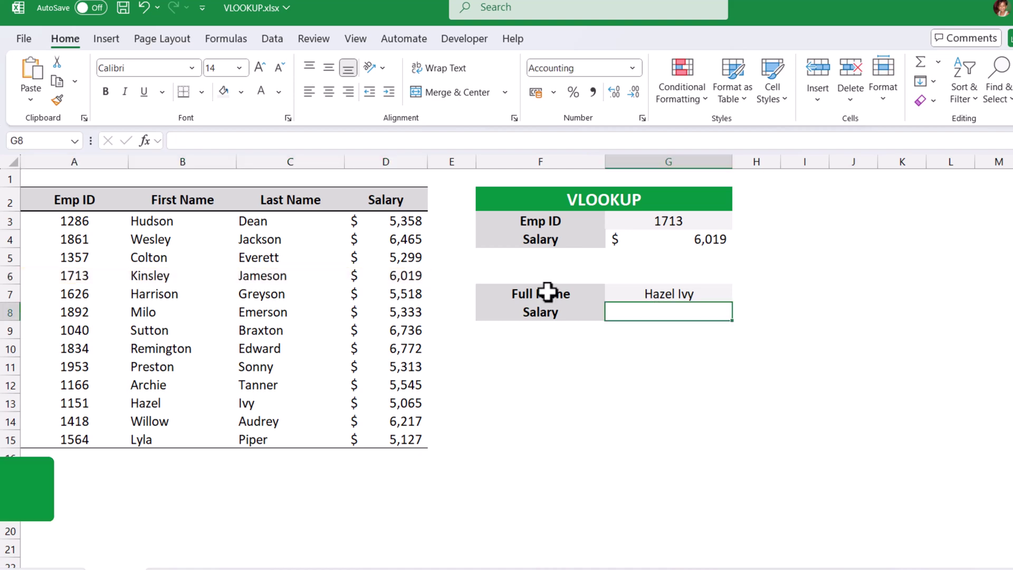
{"action": "left_click", "coordinate": [667, 296]}
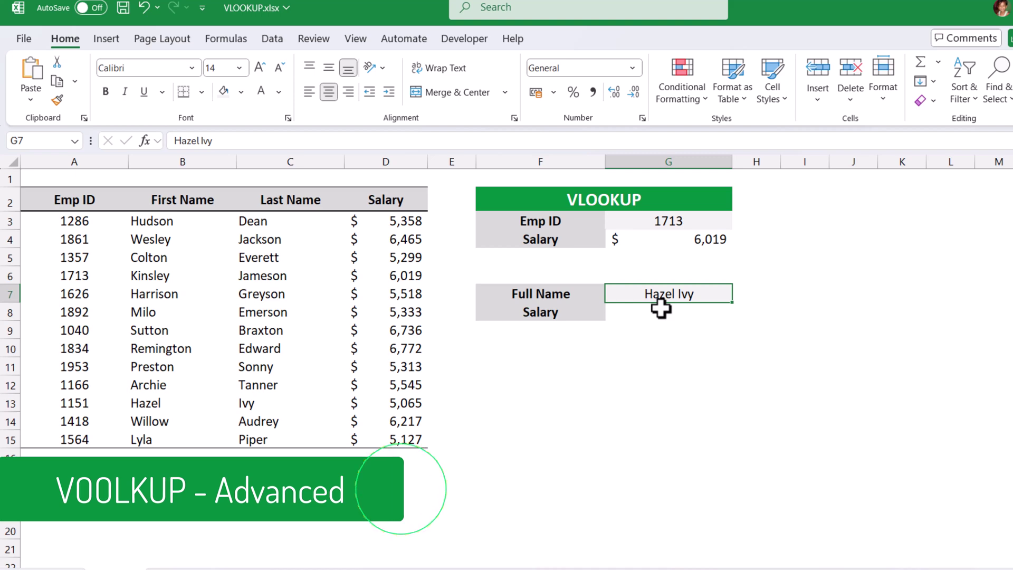
{"action": "left_click", "coordinate": [660, 308]}
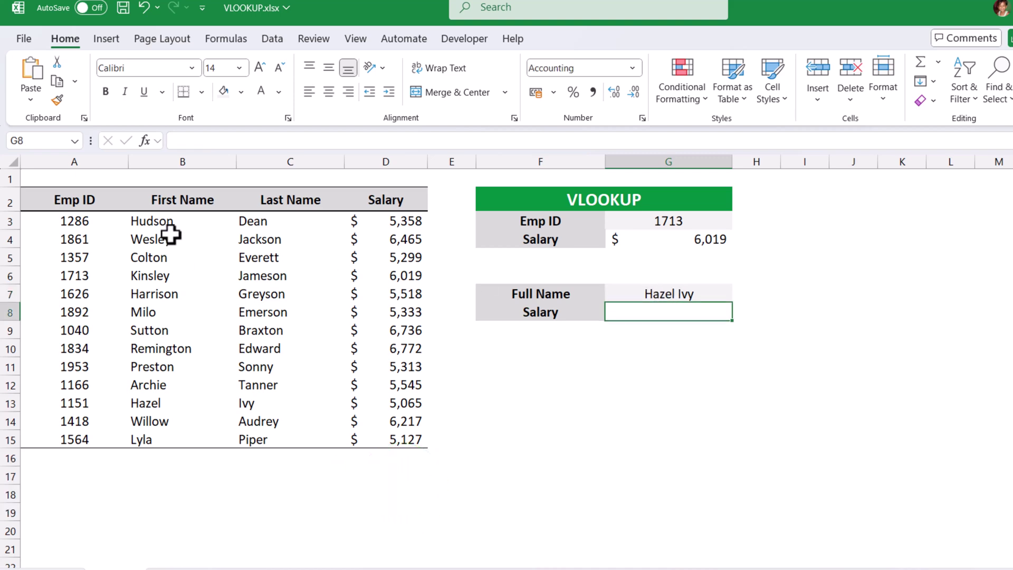
{"action": "left_click_drag", "start_coordinate": [163, 200], "coordinate": [288, 441]}
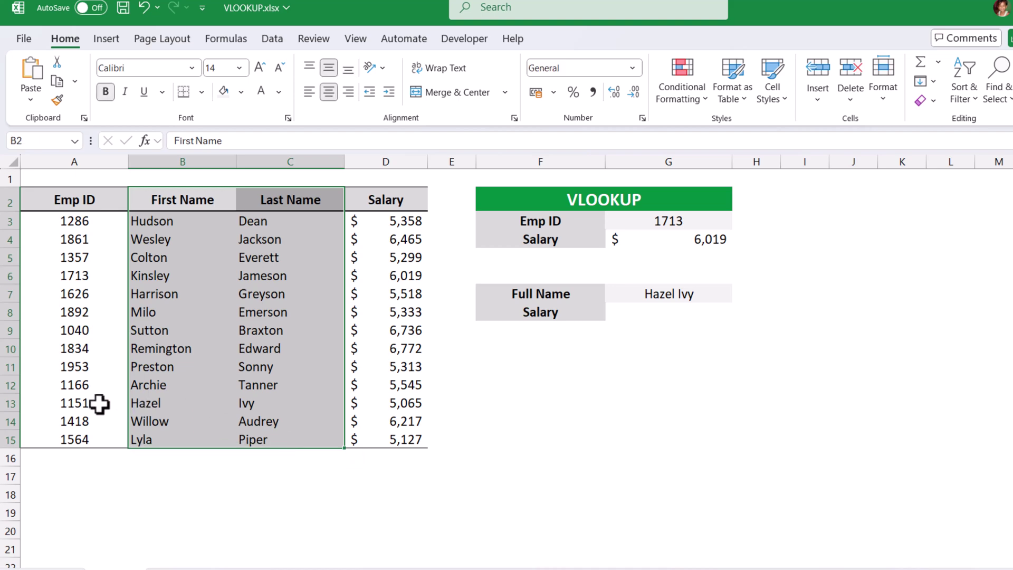
{"action": "left_click", "coordinate": [145, 403]}
{"action": "left_click_drag", "start_coordinate": [206, 402], "coordinate": [296, 403]}
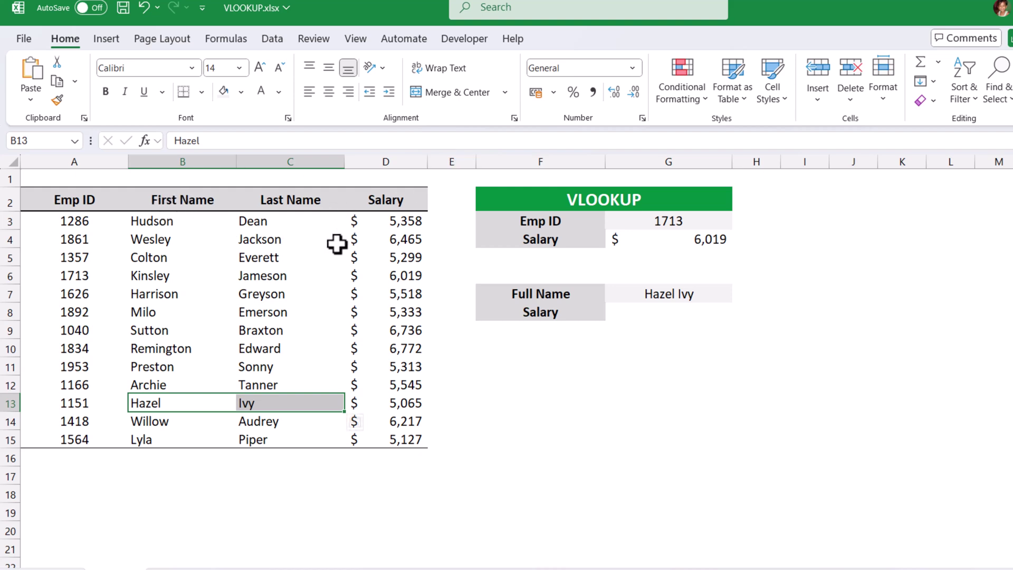
{"action": "left_click", "coordinate": [647, 315]}
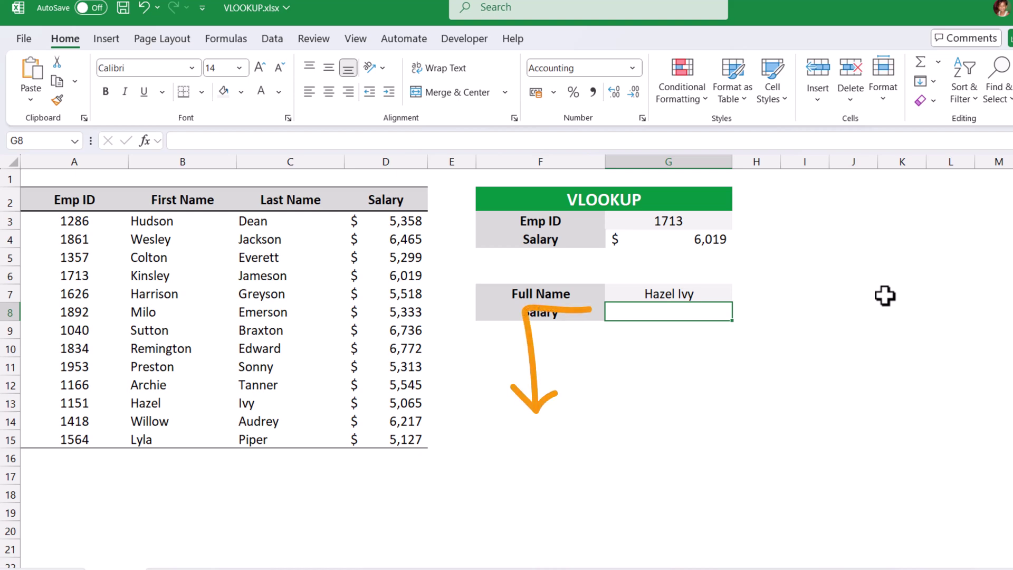
Step: Start the G8 formula as VLOOKUP with G7 as lookup value and a CHOOSE({1,2}) array
{"action": "type", "text": "=vlo"}
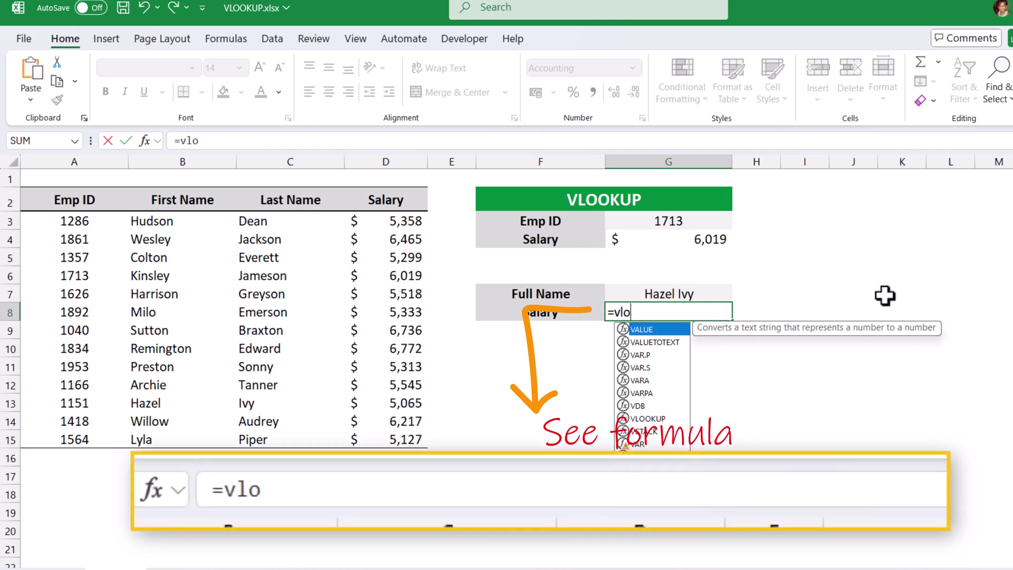
{"action": "key", "text": "Tab"}
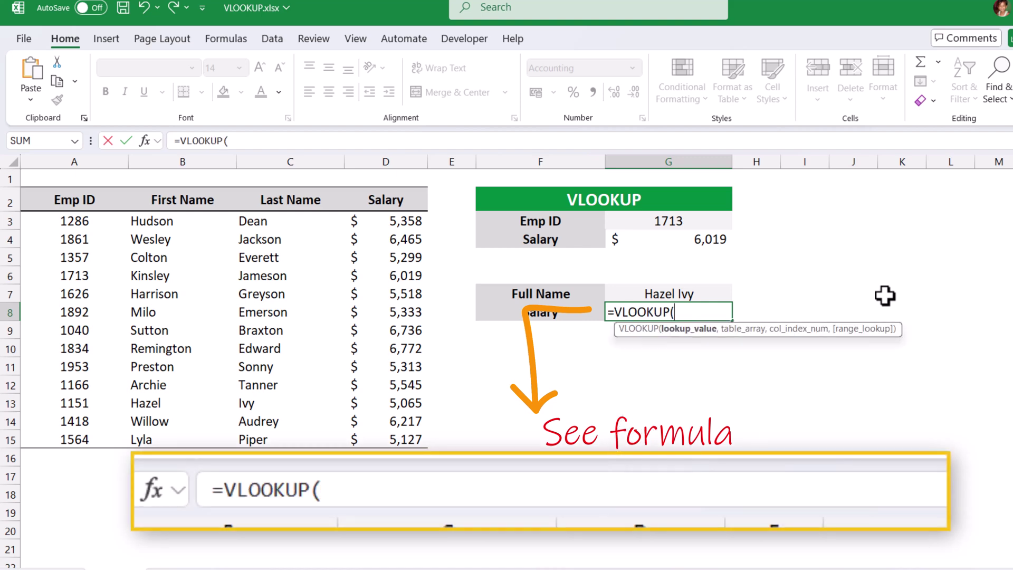
{"action": "left_click", "coordinate": [705, 294]}
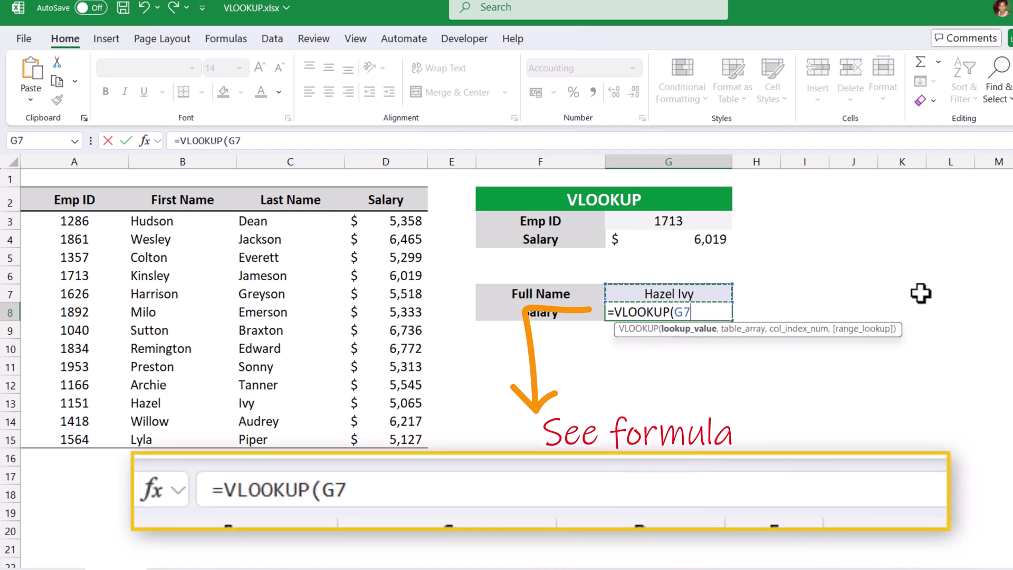
{"action": "type", "text": ","}
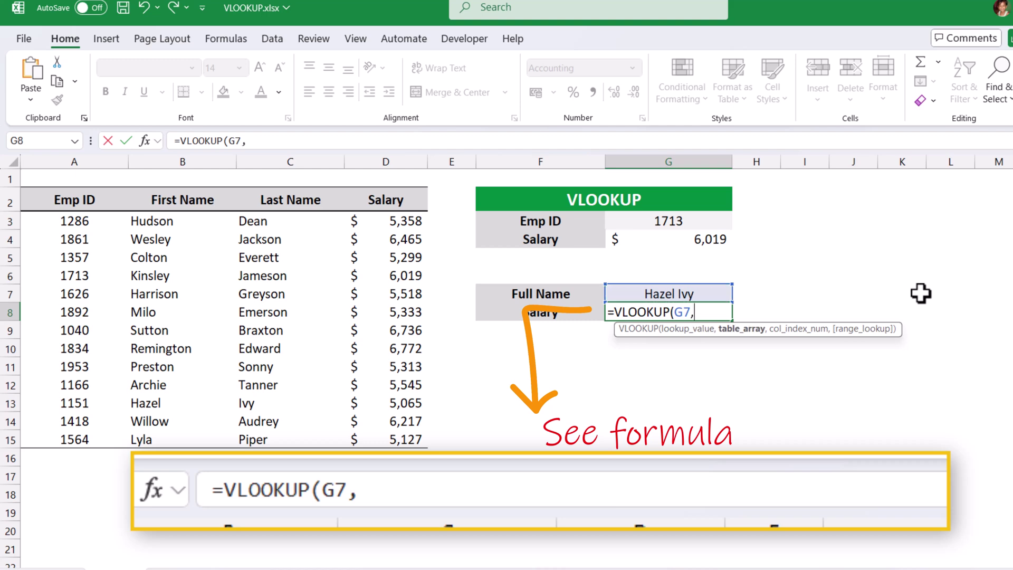
{"action": "type", "text": "choo"}
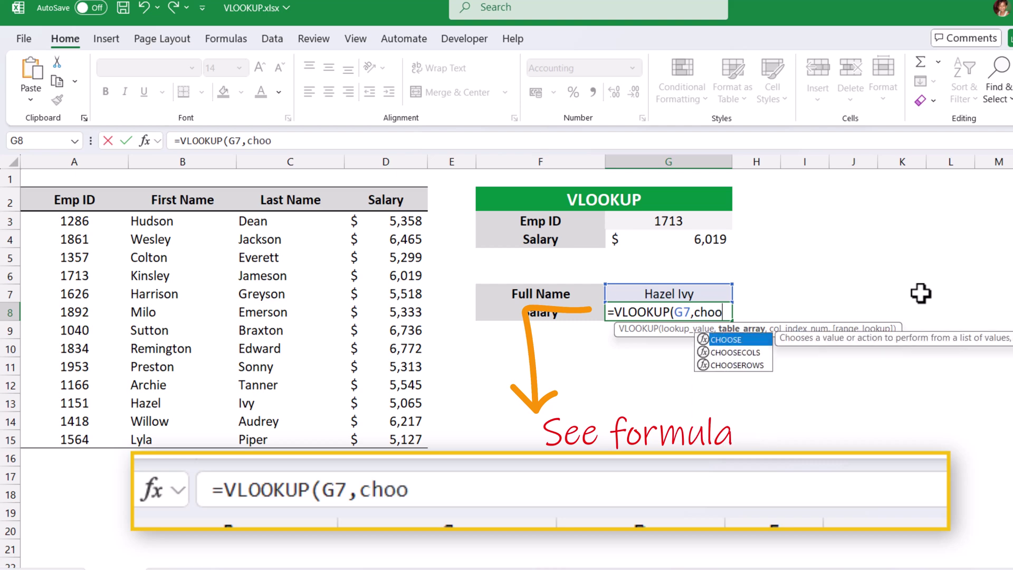
{"action": "key", "text": "Tab"}
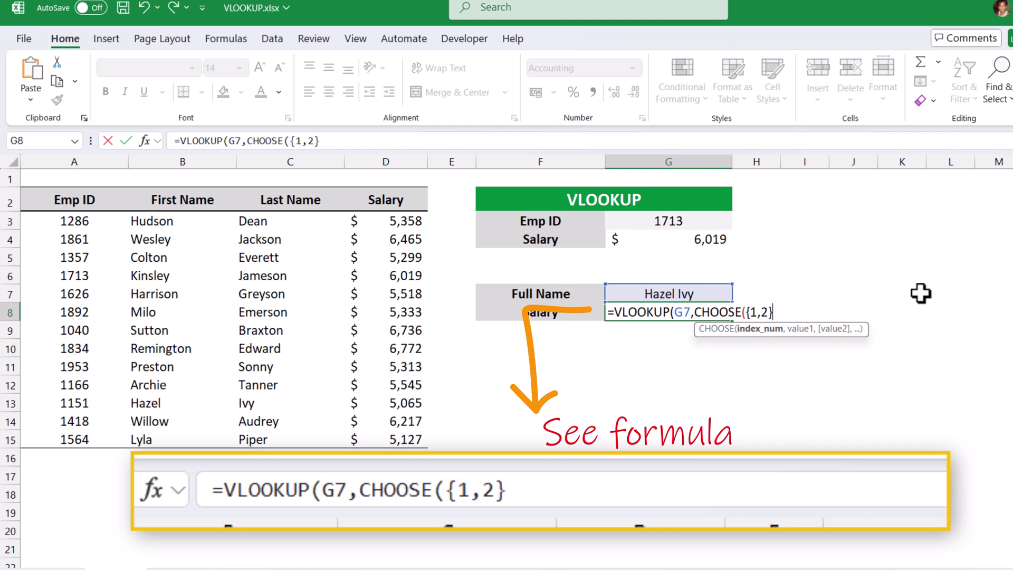
{"action": "type", "text": ","}
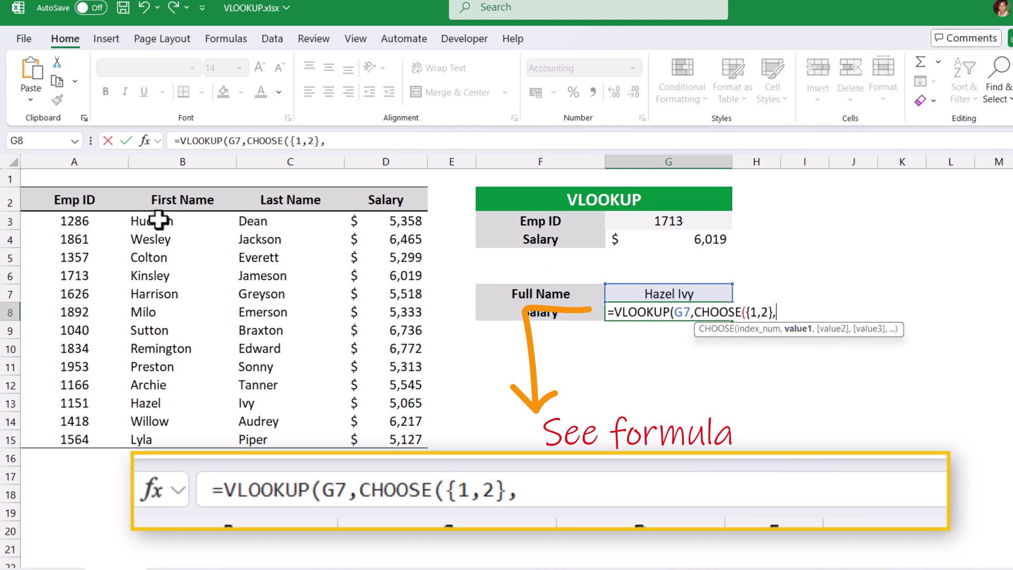
Step: Join B3:B15&" "&C3:C15 with D3:D15 in CHOOSE, returning column 2 with exact match 0
{"action": "left_click_drag", "start_coordinate": [158, 221], "coordinate": [158, 439]}
{"action": "type", "text": "&\" \"&"}
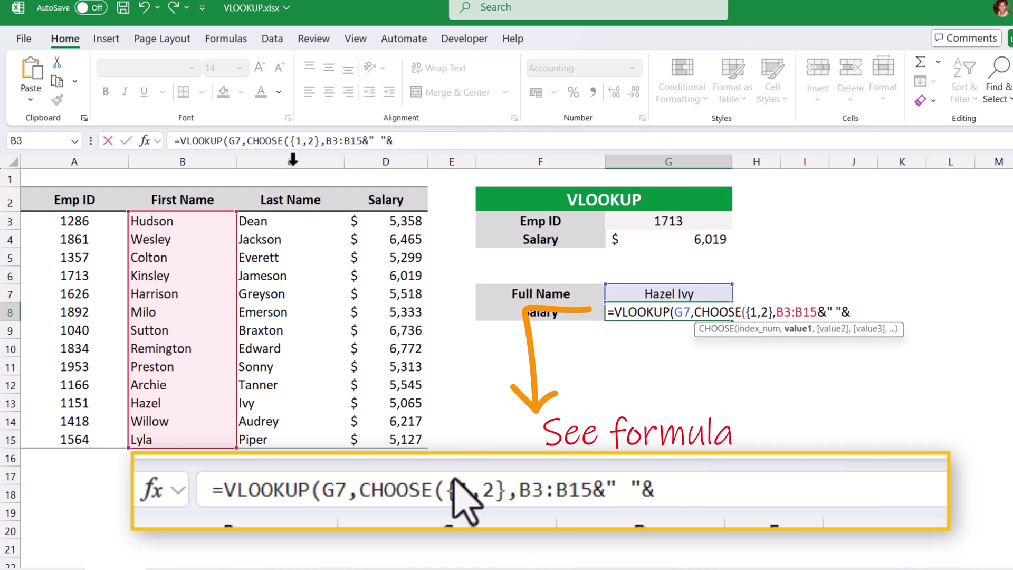
{"action": "left_click", "coordinate": [290, 224]}
{"action": "left_click_drag", "start_coordinate": [286, 235], "coordinate": [287, 437]}
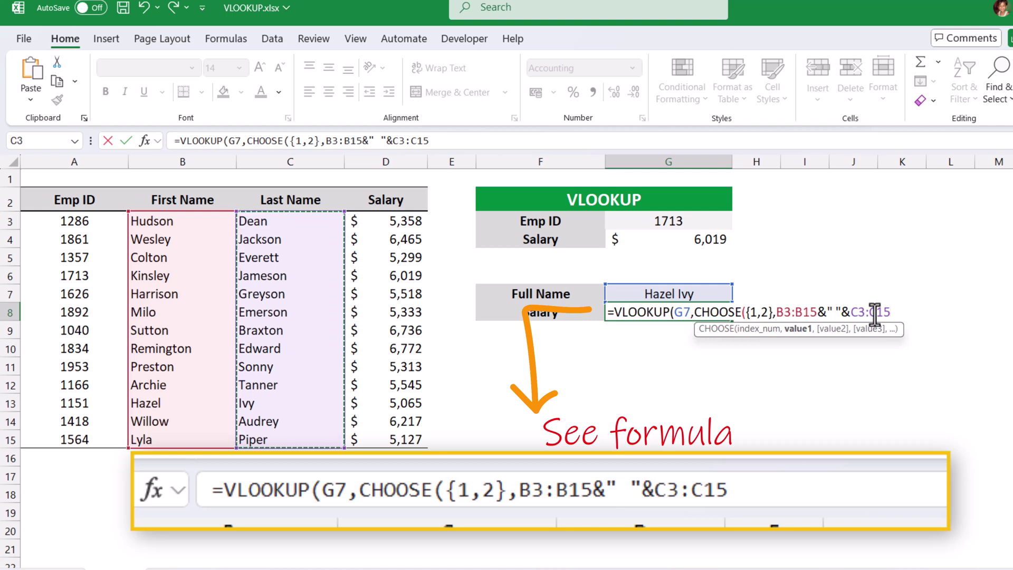
{"action": "type", "text": ","}
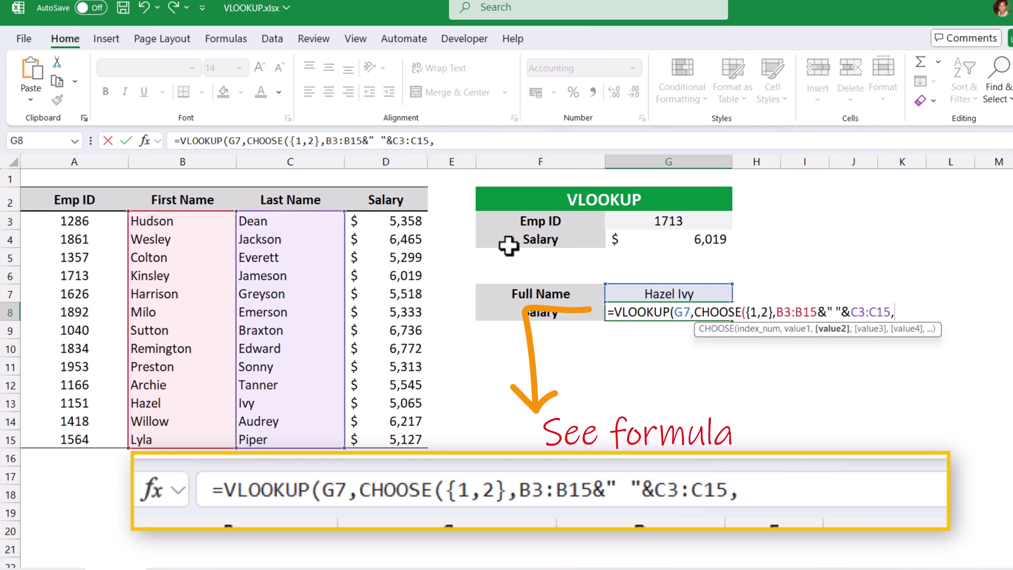
{"action": "left_click_drag", "start_coordinate": [390, 224], "coordinate": [389, 441]}
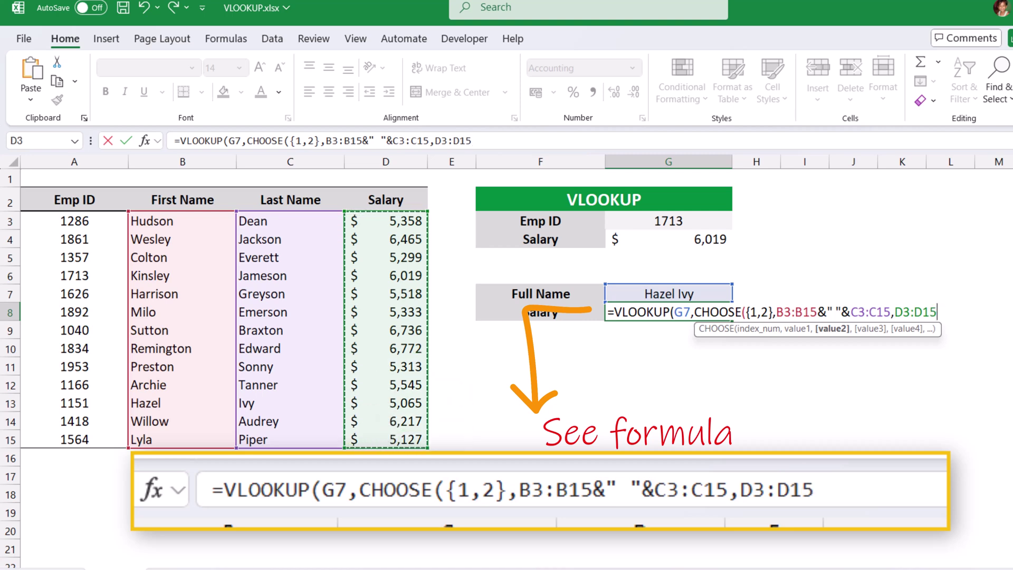
{"action": "type", "text": ")"}
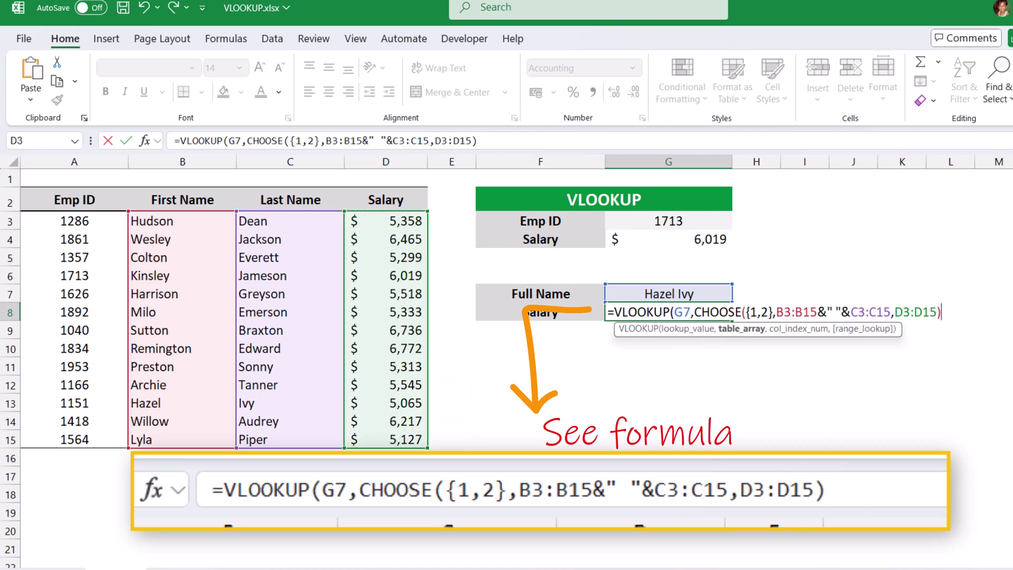
{"action": "type", "text": ",2"}
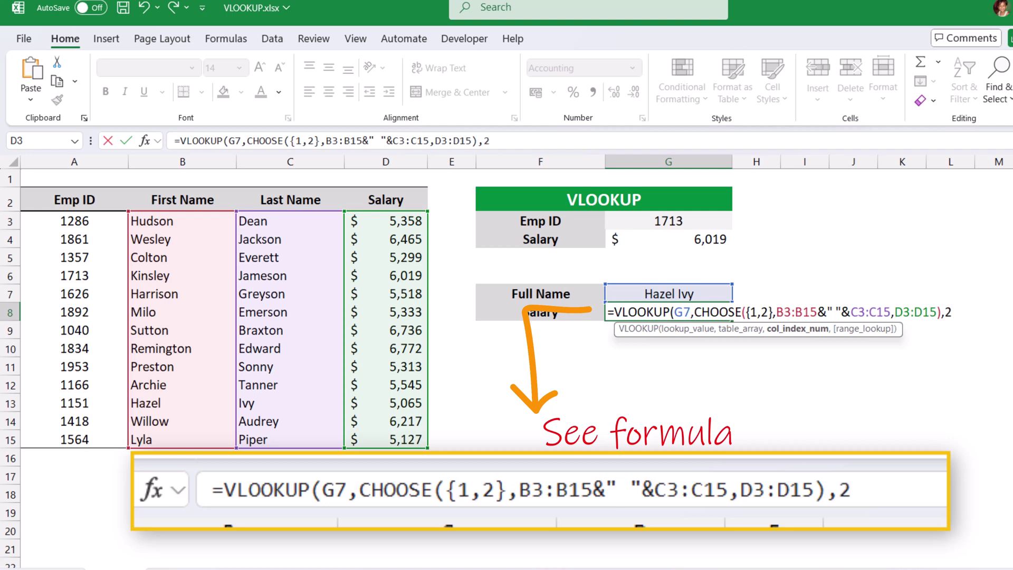
{"action": "type", "text": ",0"}
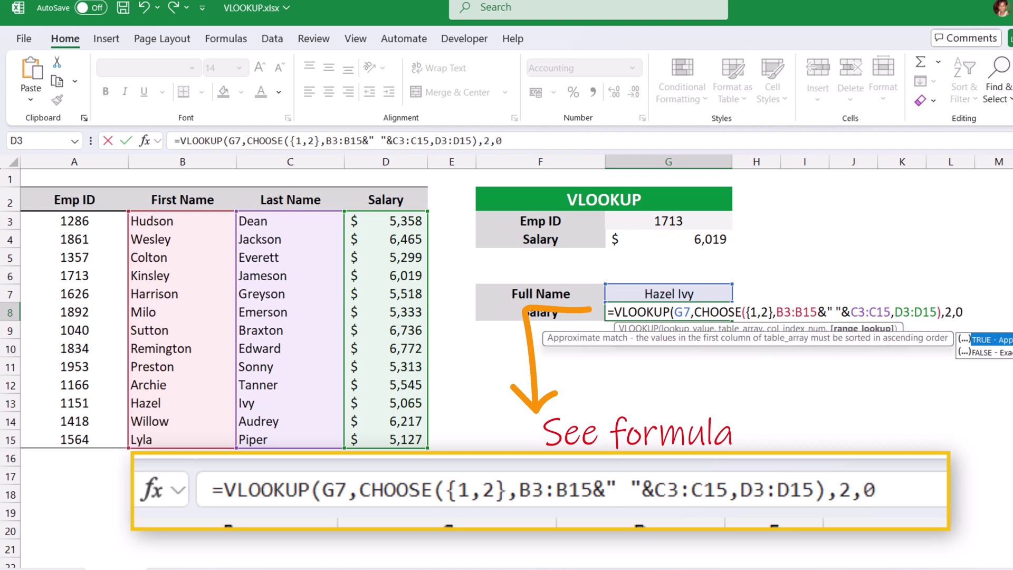
Step: Commit the full-name salary formula and verify G8 against the employee's table row
{"action": "key", "text": "Return"}
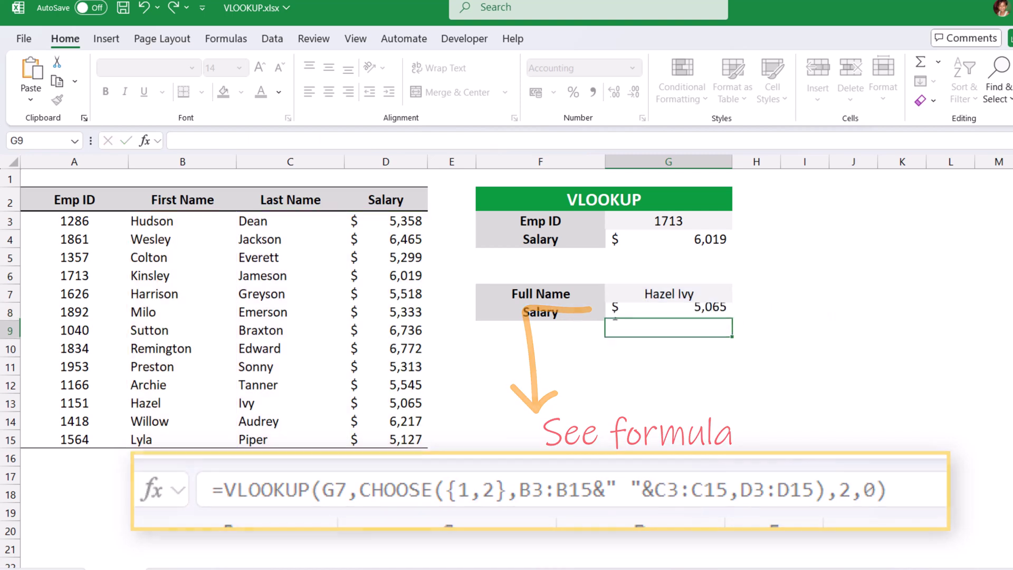
{"action": "left_click", "coordinate": [676, 310]}
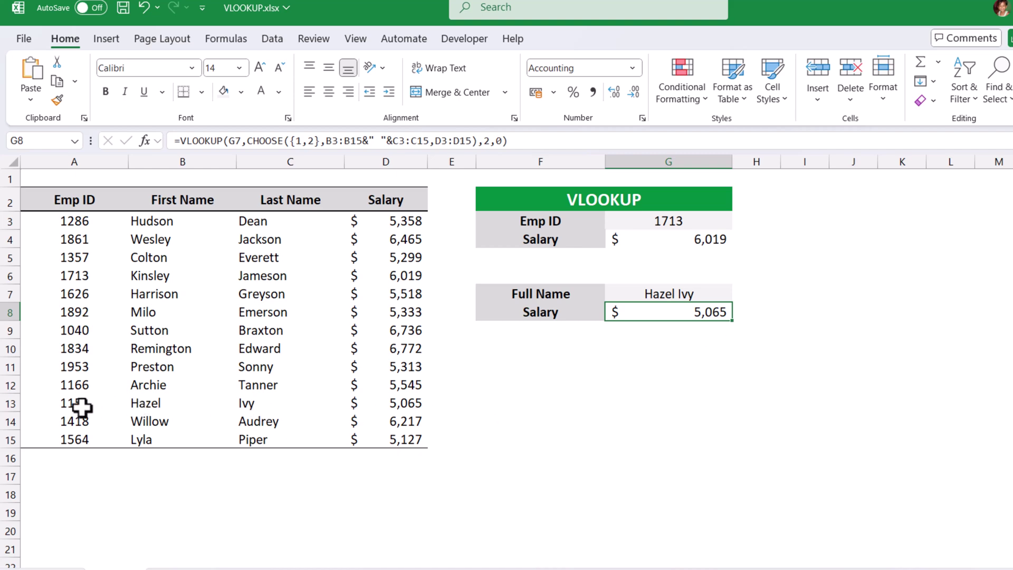
{"action": "left_click_drag", "start_coordinate": [79, 409], "coordinate": [395, 405]}
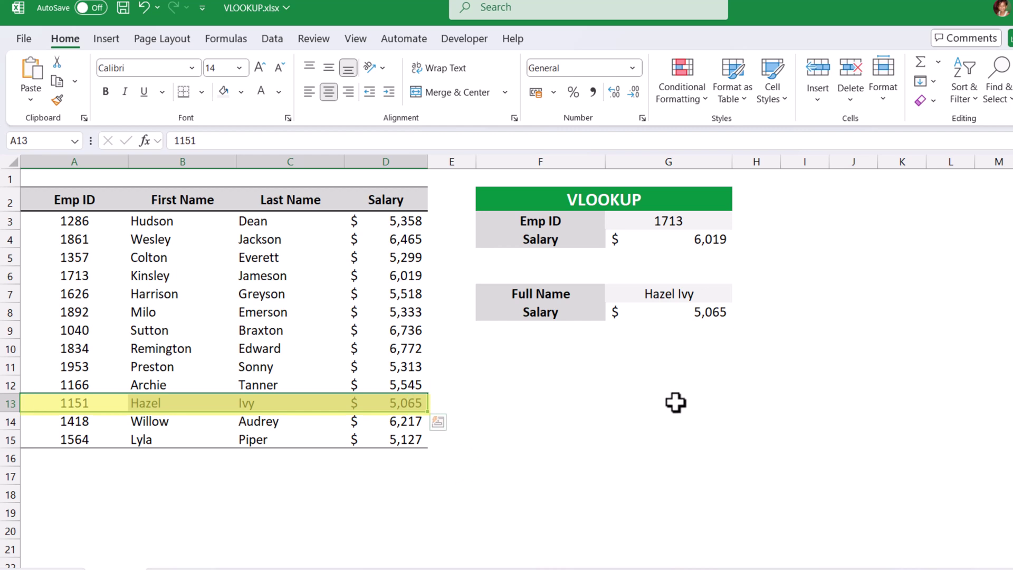
Step: Replace the full name in G7 with another employee's and confirm G8 shows 5,127
{"action": "left_click", "coordinate": [662, 293]}
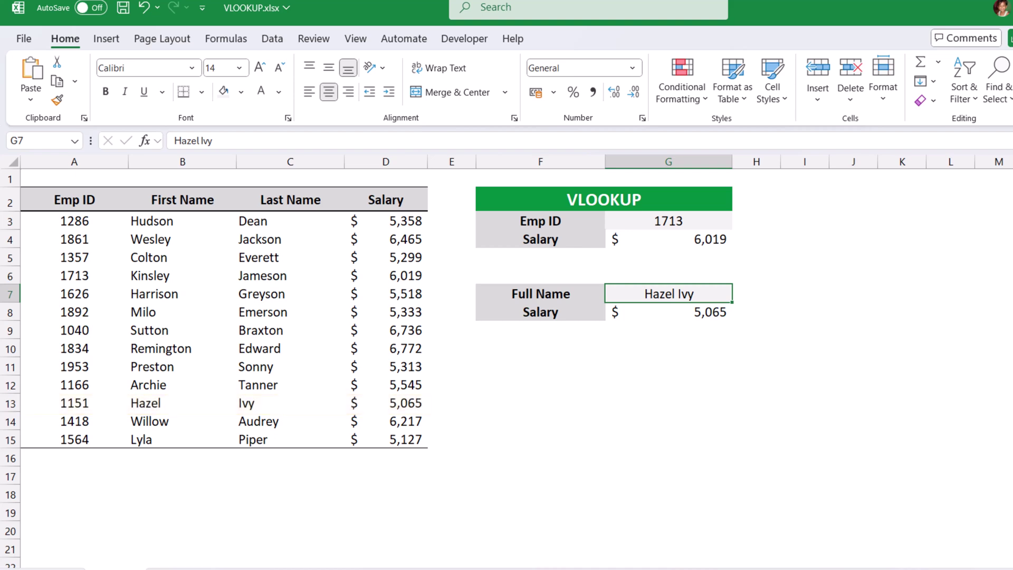
{"action": "type", "text": "Lyl"}
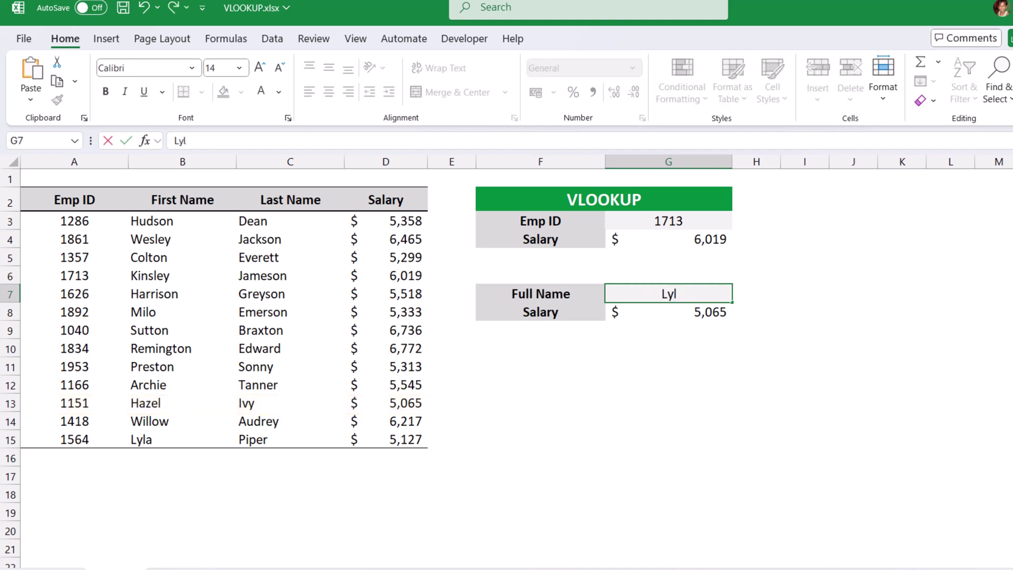
{"action": "type", "text": "a Piper"}
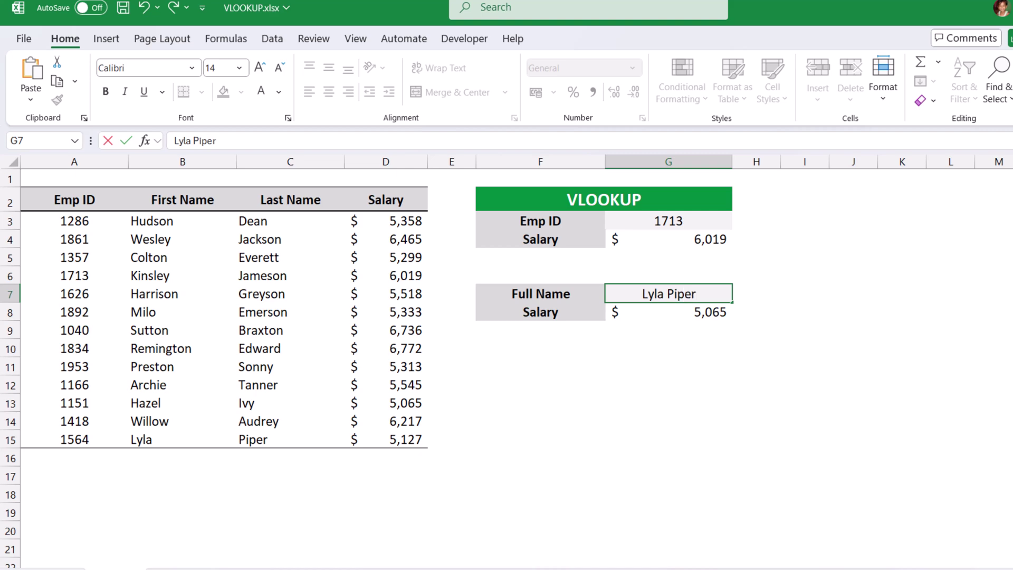
{"action": "key", "text": "Return"}
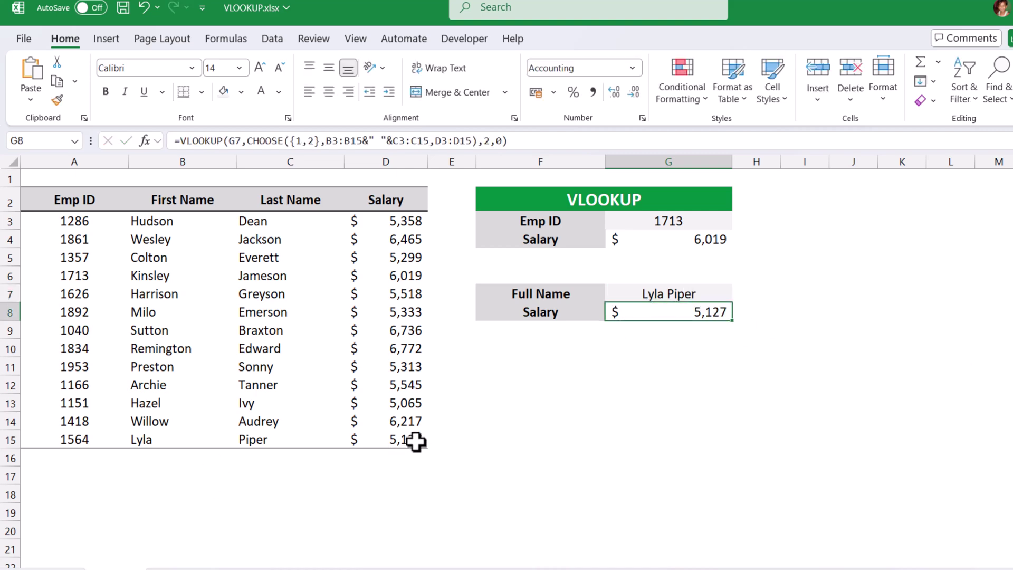
{"action": "left_click_drag", "start_coordinate": [418, 442], "coordinate": [46, 442]}
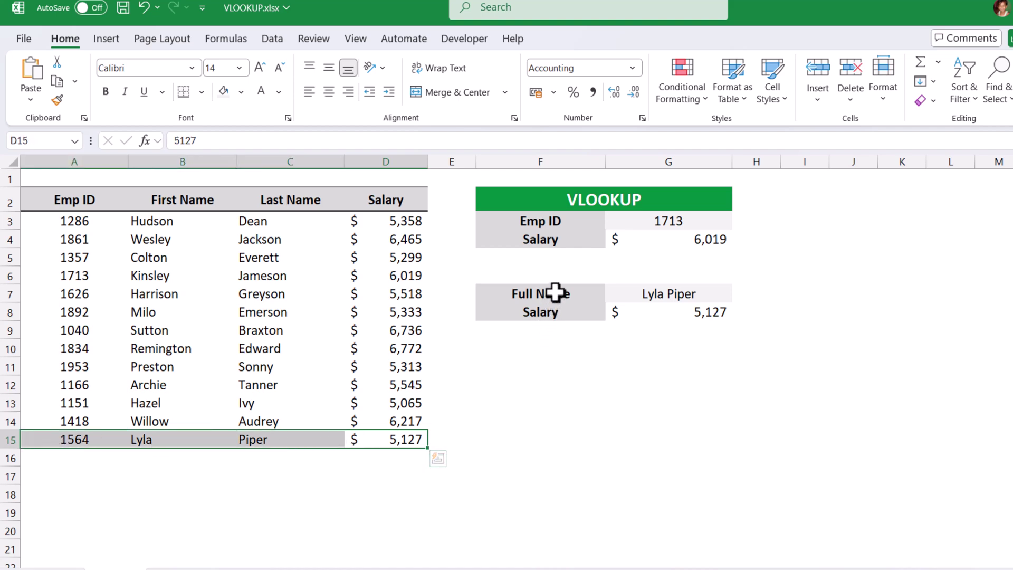
{"action": "left_click", "coordinate": [650, 295]}
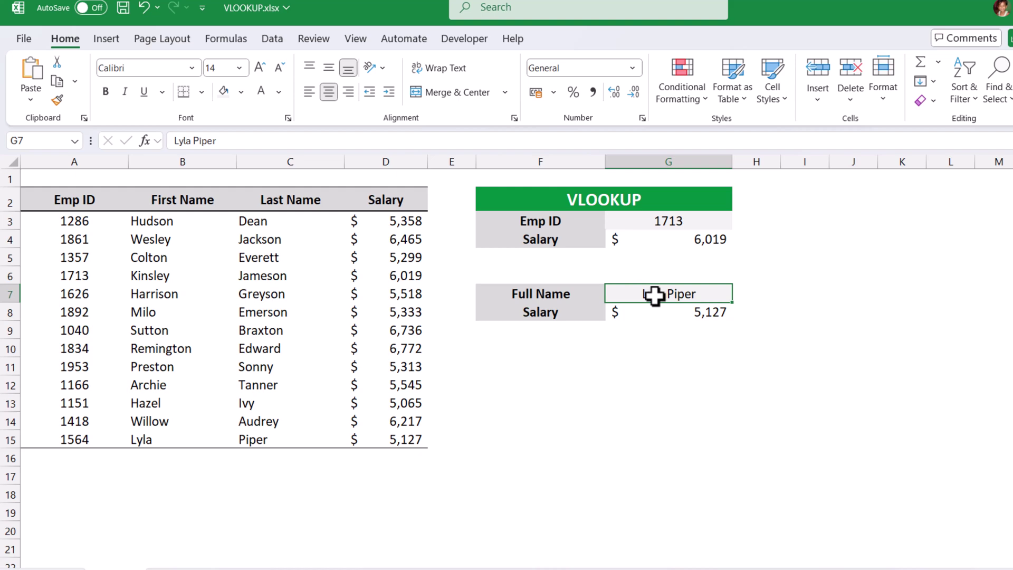
Step: Highlight the Last Name and First Name columns used by the full-name lookup
{"action": "double_click", "coordinate": [654, 295]}
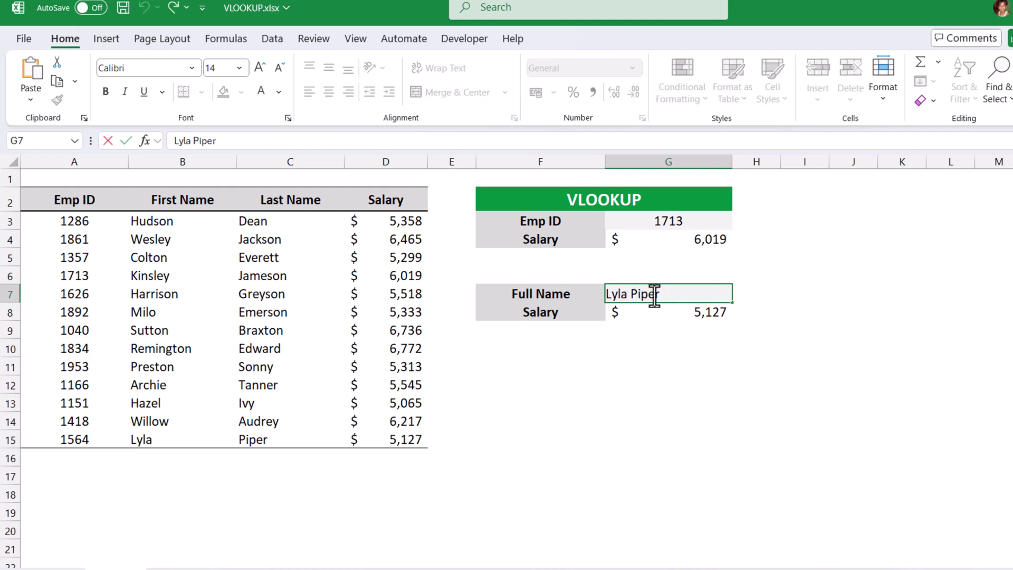
{"action": "key", "text": "Escape"}
{"action": "left_click_drag", "start_coordinate": [303, 199], "coordinate": [307, 451]}
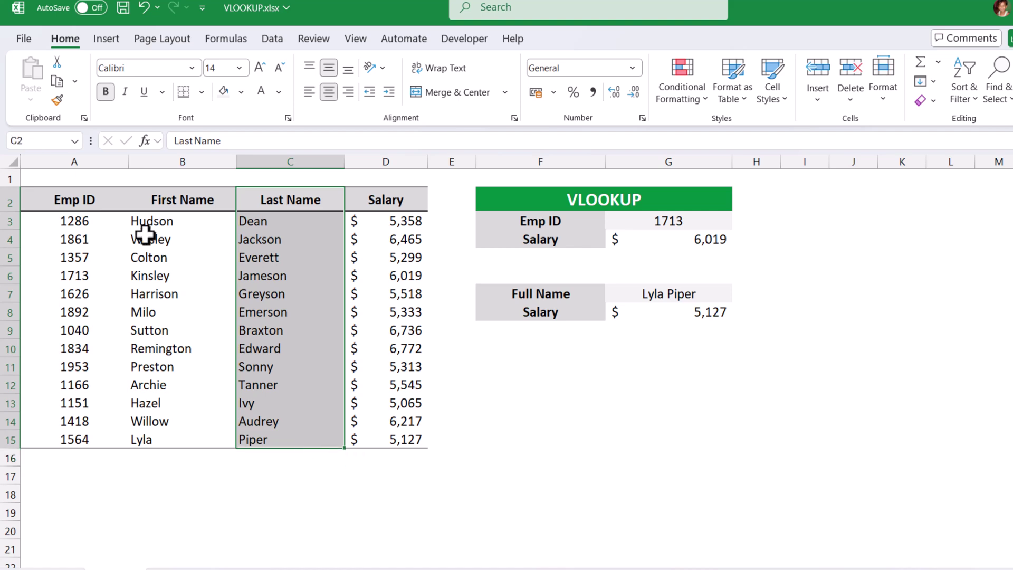
{"action": "left_click_drag", "start_coordinate": [156, 196], "coordinate": [158, 439]}
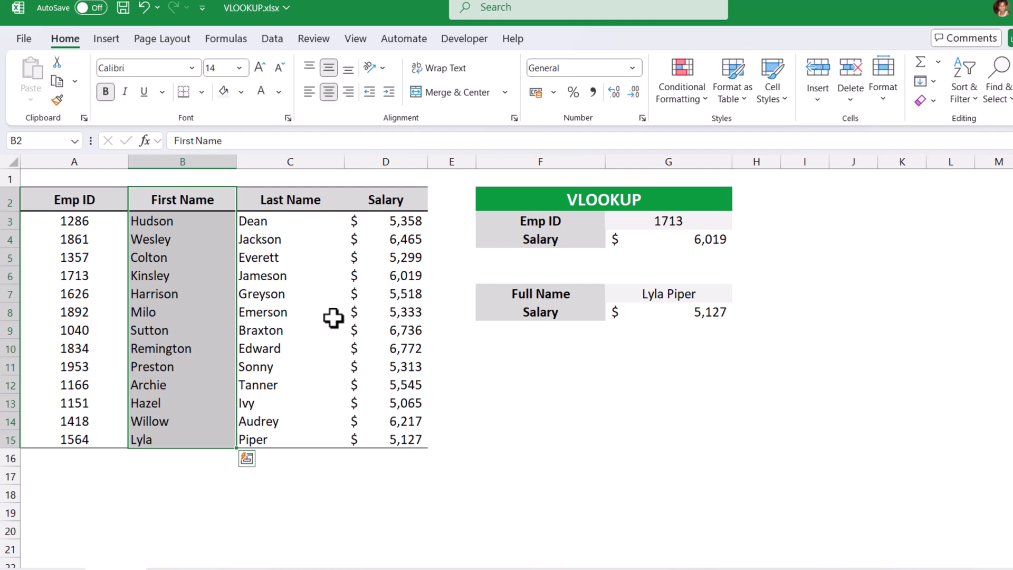
{"action": "left_click", "coordinate": [648, 362]}
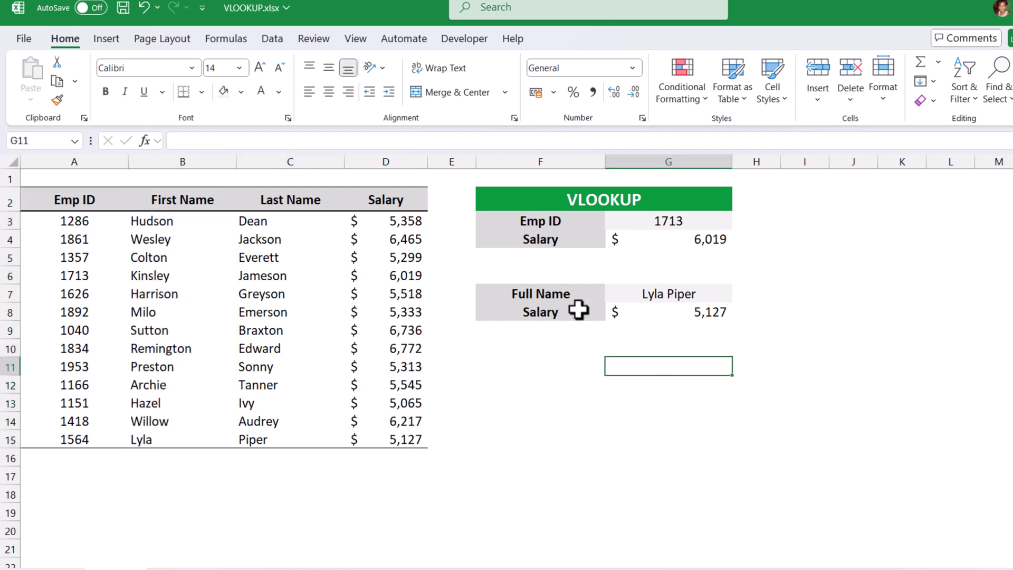
Step: Review the G8 formula, marking its B3:B15 and C3:C15 name ranges
{"action": "double_click", "coordinate": [695, 312]}
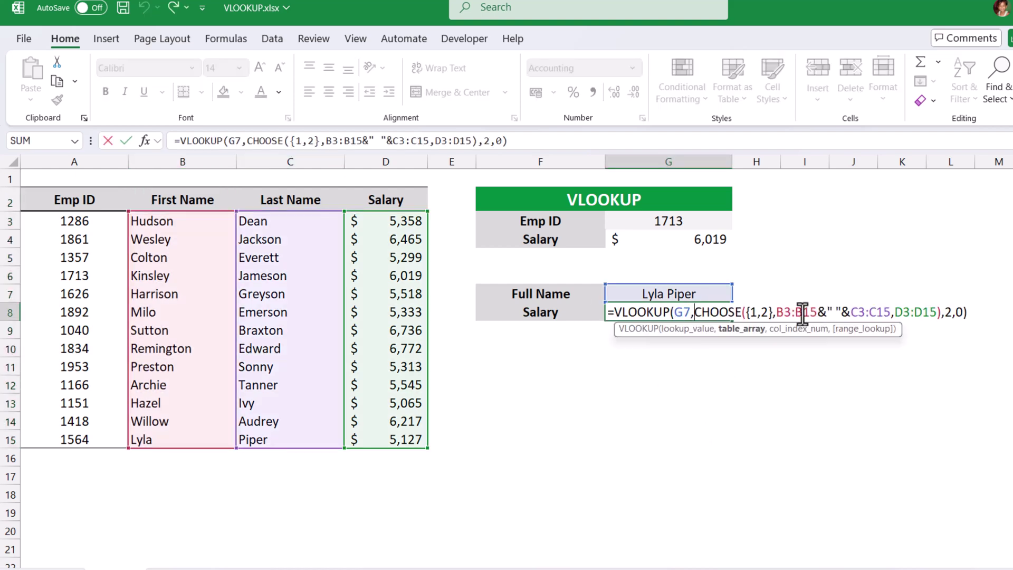
{"action": "left_click_drag", "start_coordinate": [782, 312], "coordinate": [819, 312]}
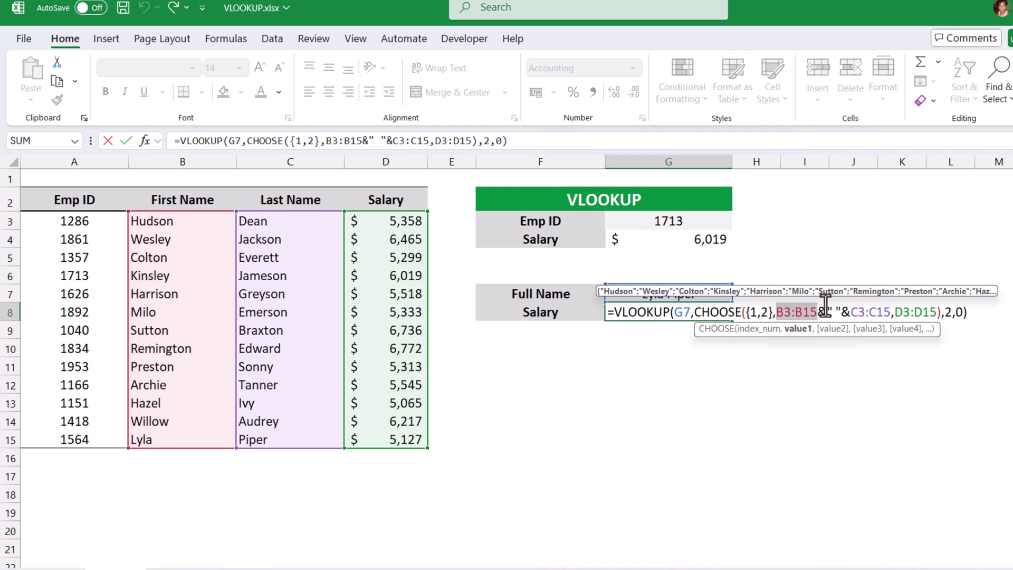
{"action": "left_click_drag", "start_coordinate": [850, 312], "coordinate": [891, 312]}
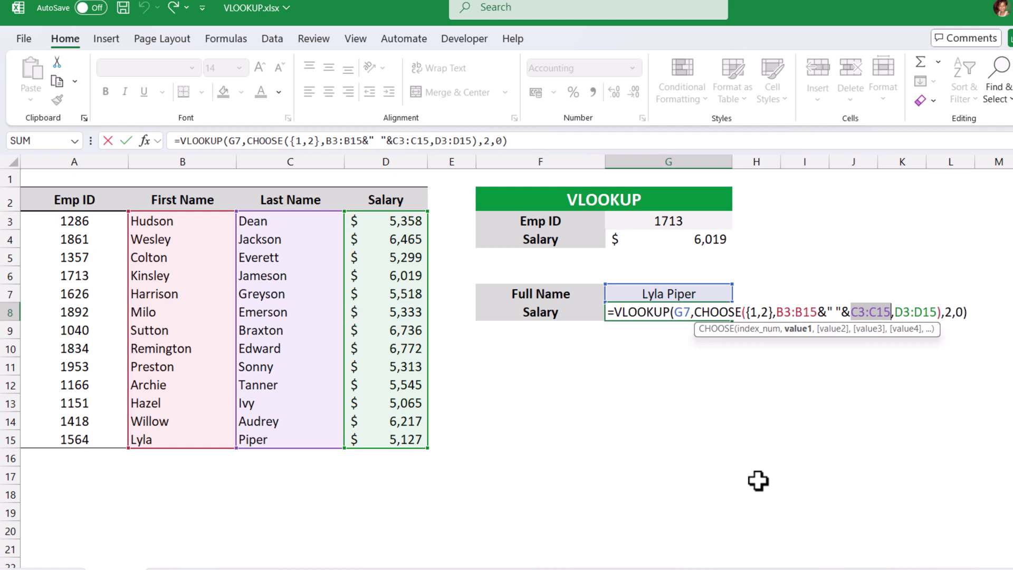
Step: Exit the G8 formula unchanged so it shows $ 5,127 again
{"action": "key", "text": "Return"}
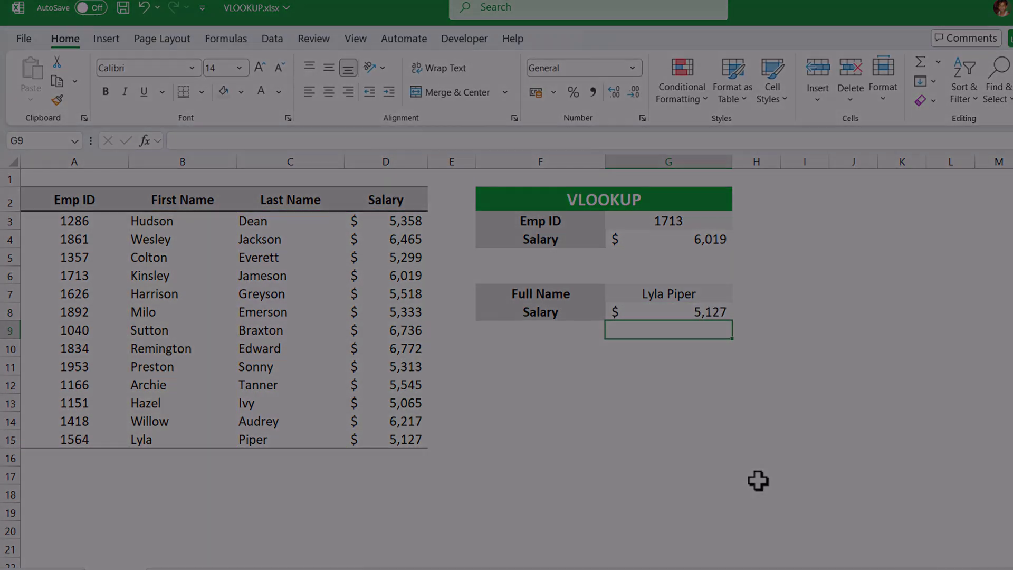